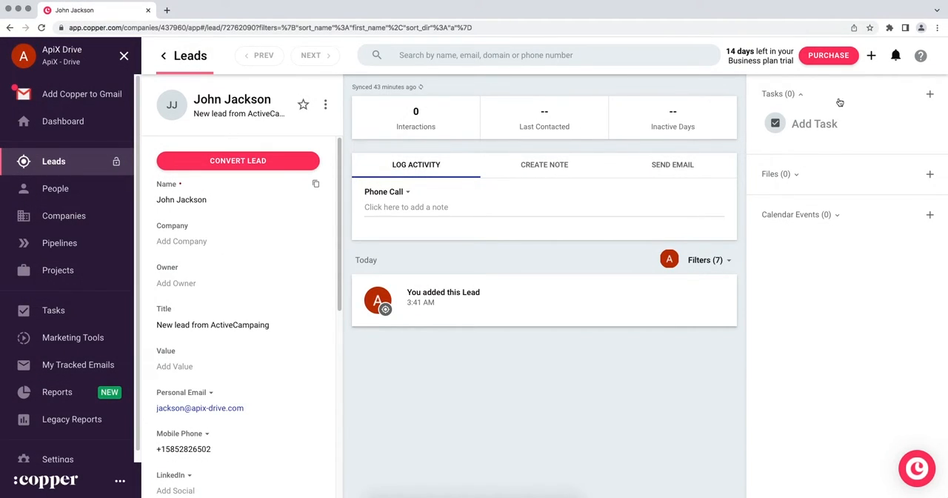
left_click_drag(340, 200, 337, 320)
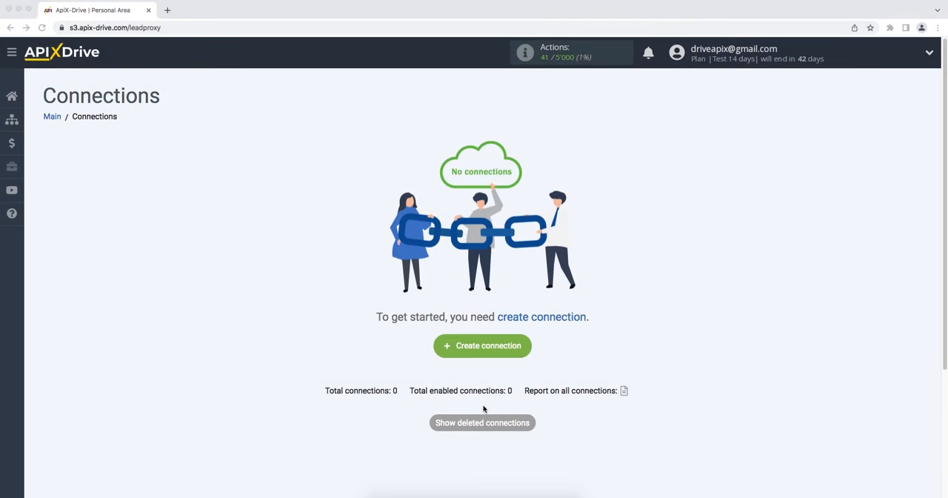
- Create a new connection and set ActiveCampaign as its data source system
left_click(438, 350)
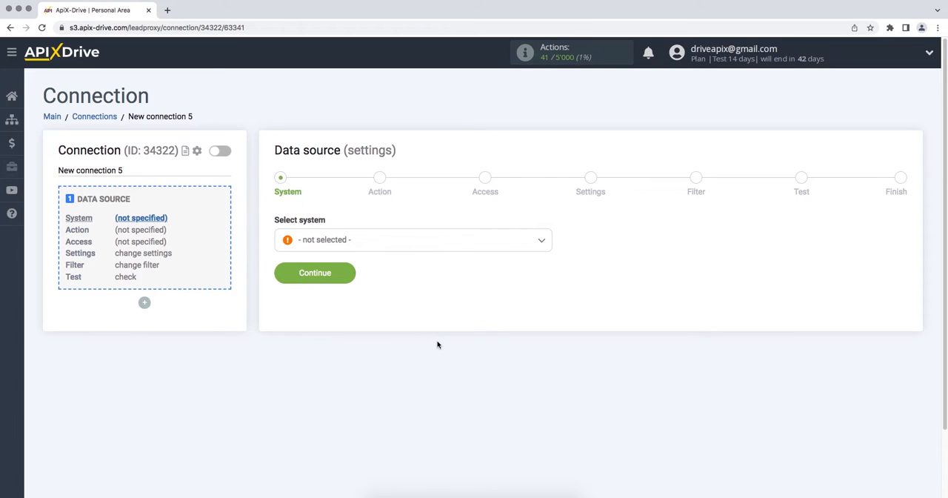
left_click(466, 240)
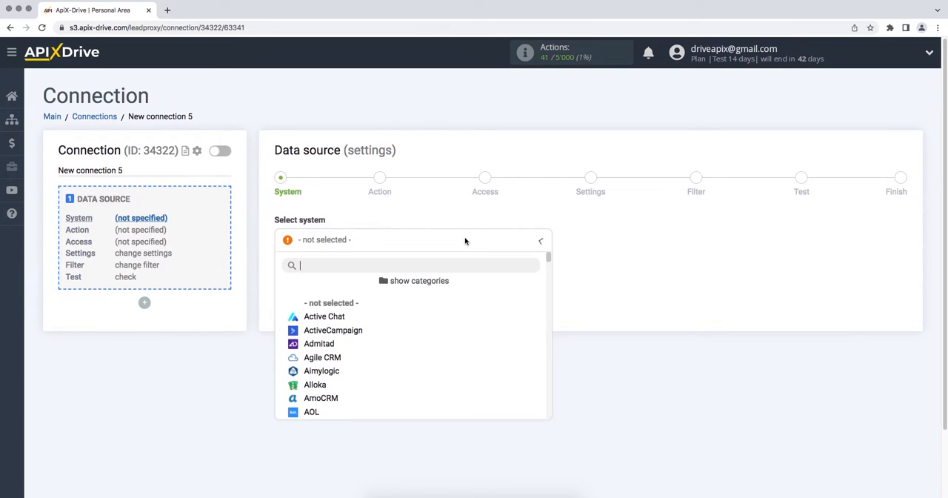
left_click(361, 335)
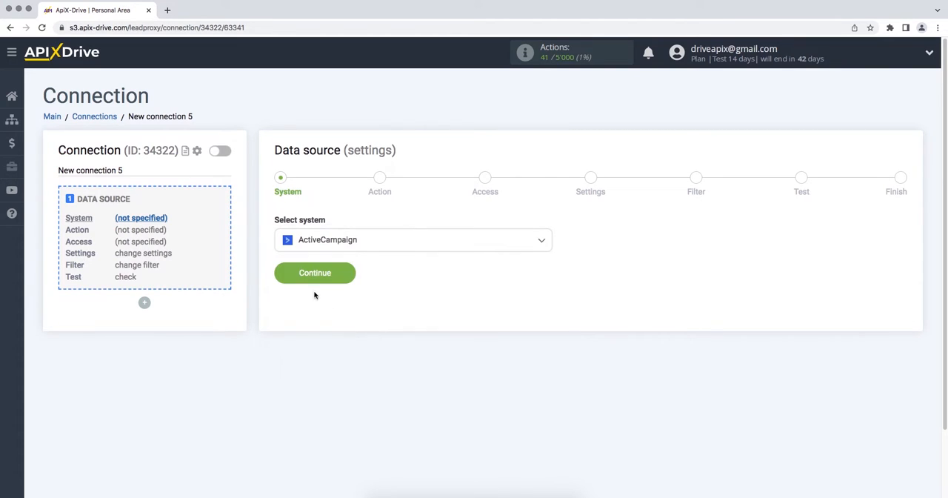
left_click(276, 274)
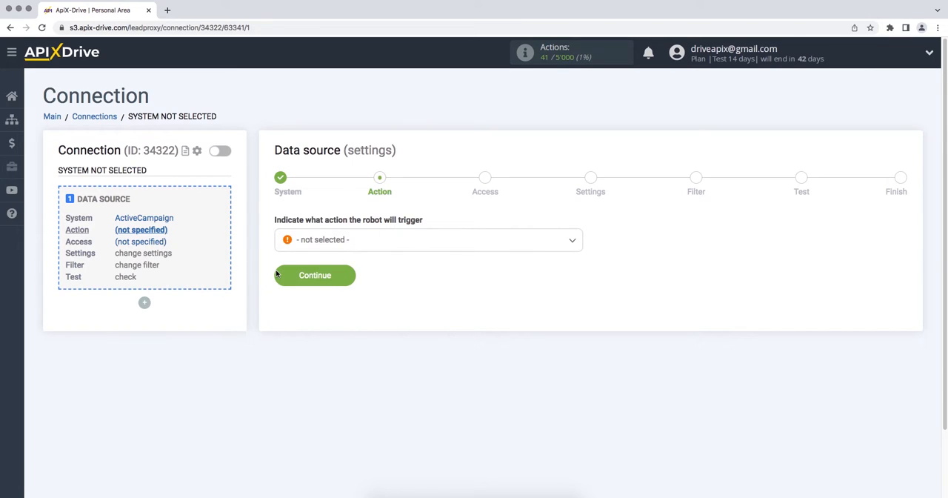
- Set the data source action to Get Deals (new) and continue to the access stage
left_click(289, 244)
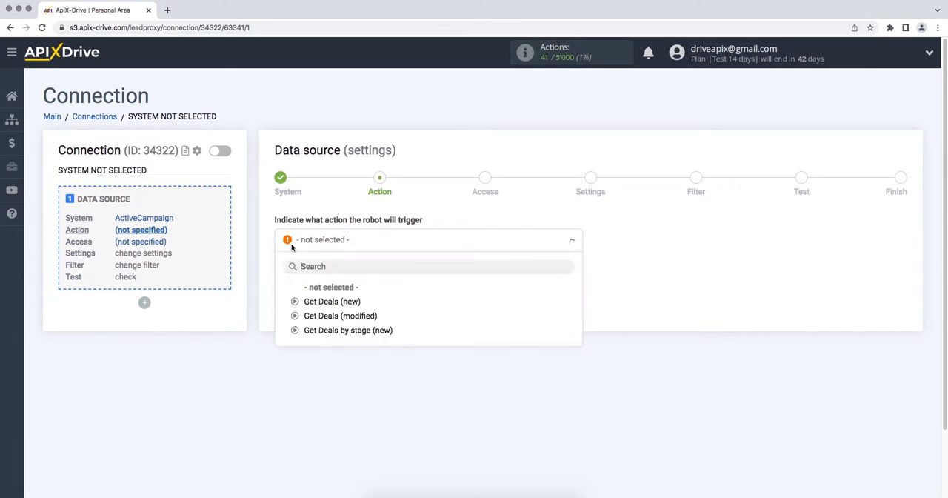
left_click(311, 302)
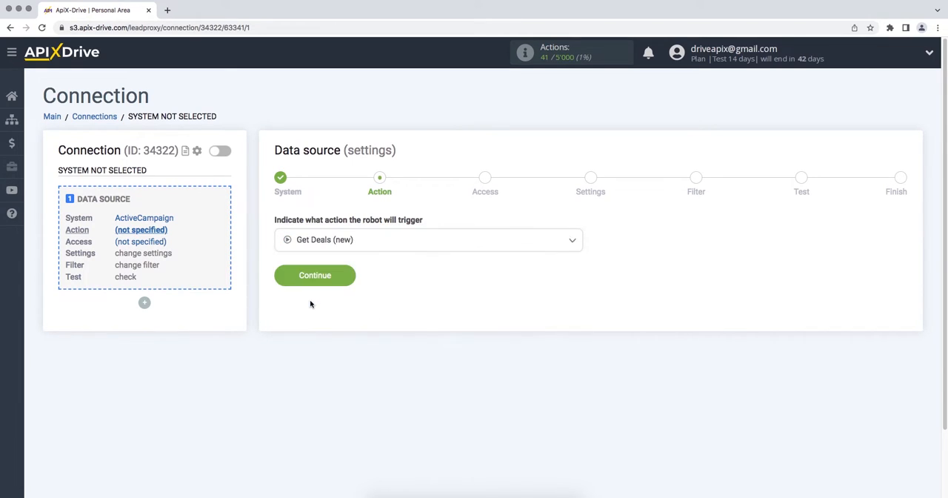
left_click(279, 279)
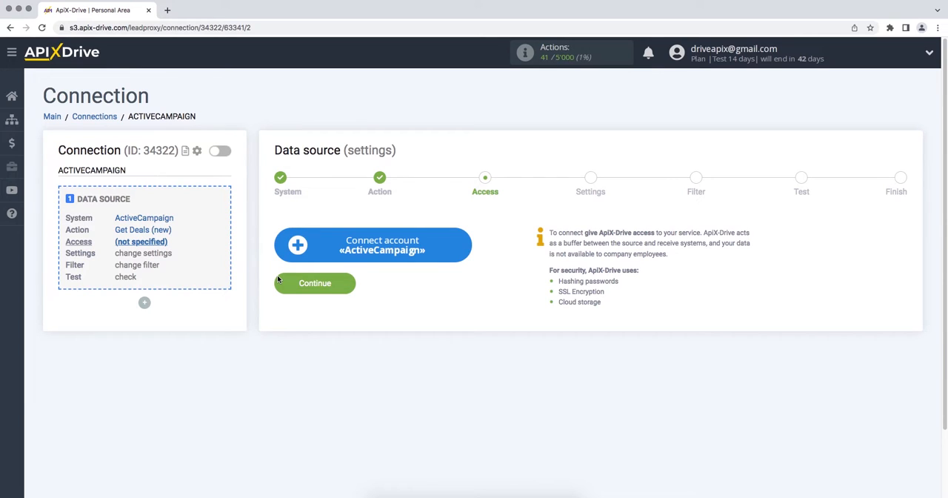
- Start connecting an ActiveCampaign account, then switch to ActiveCampaign and open its developer settings
left_click(280, 247)
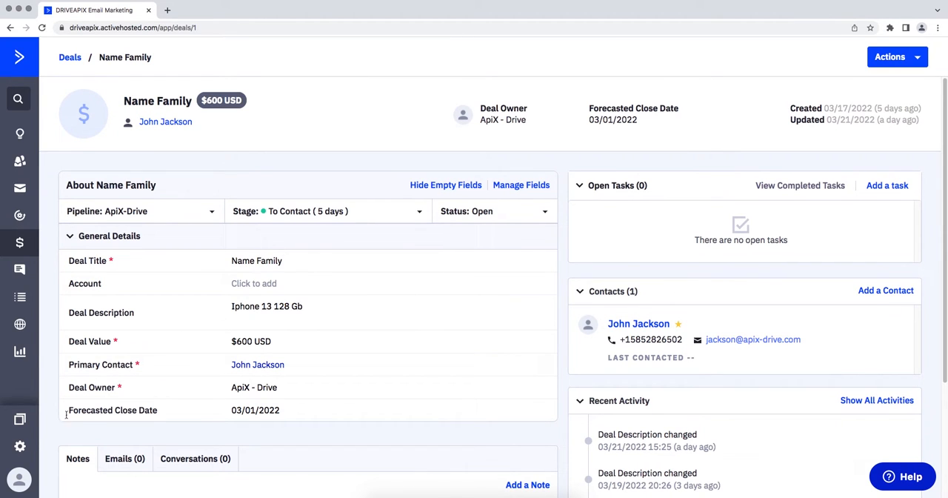
left_click(20, 446)
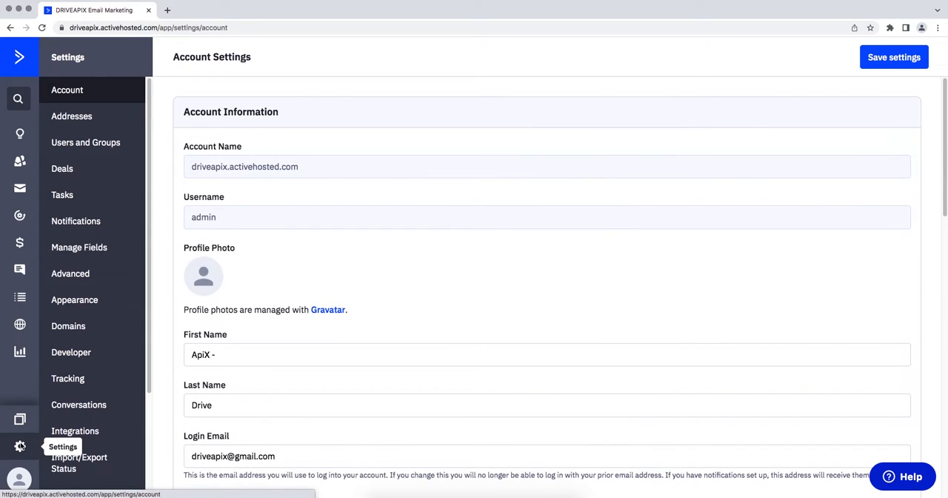
left_click(78, 354)
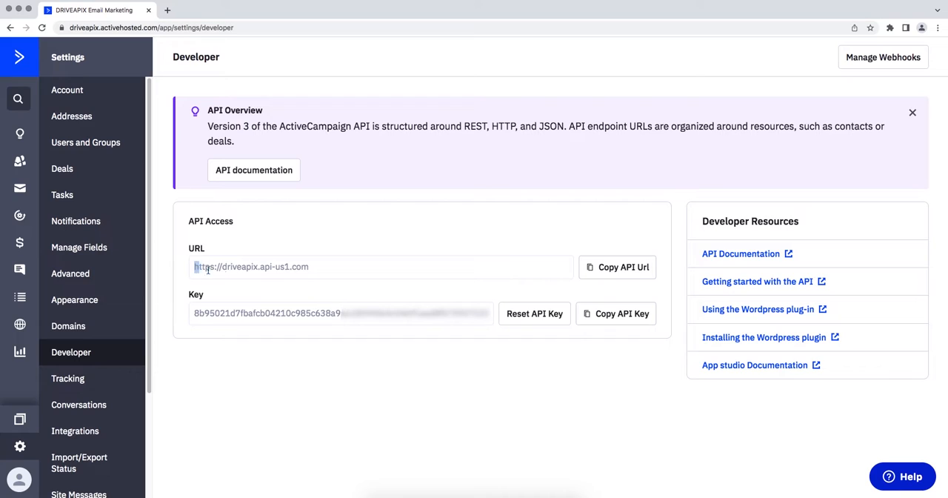
- Copy the API URL from ActiveCampaign's developer settings into the API Domain field of ApiX-Drive's integration setup
left_click_drag(194, 267, 298, 266)
right_click(298, 267)
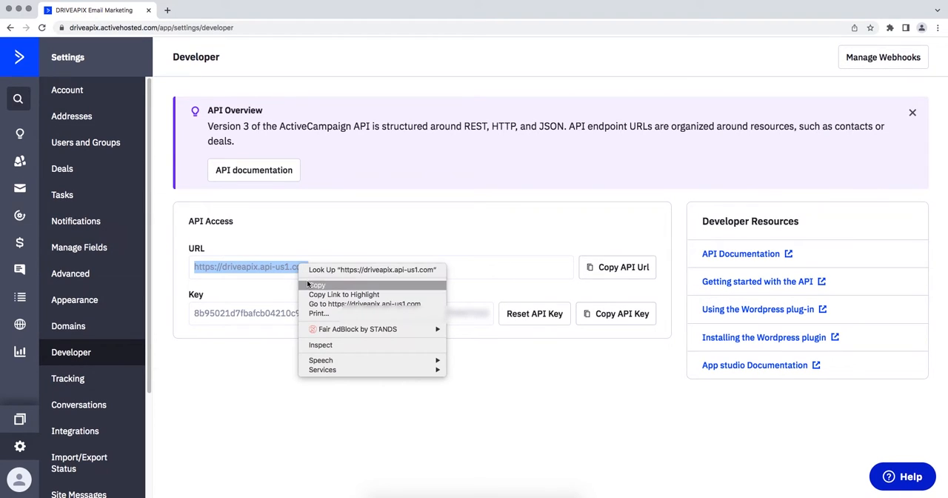
left_click(307, 283)
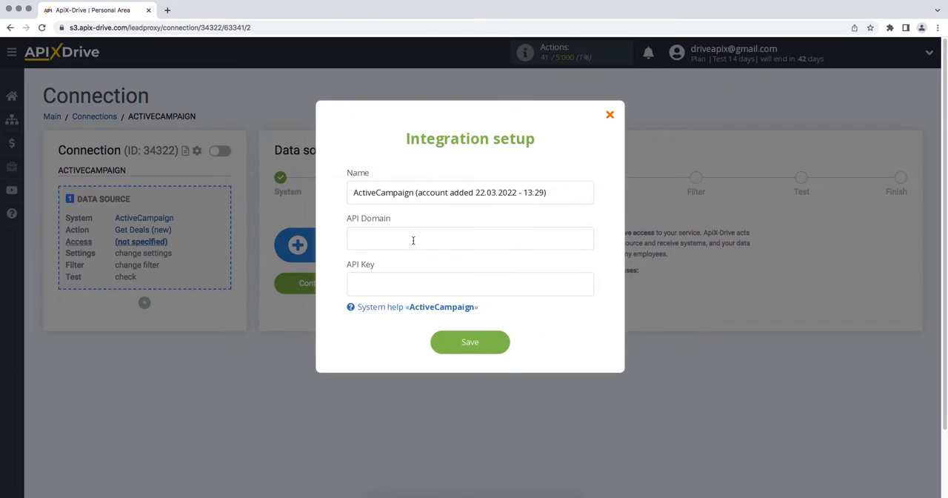
right_click(413, 242)
left_click(433, 303)
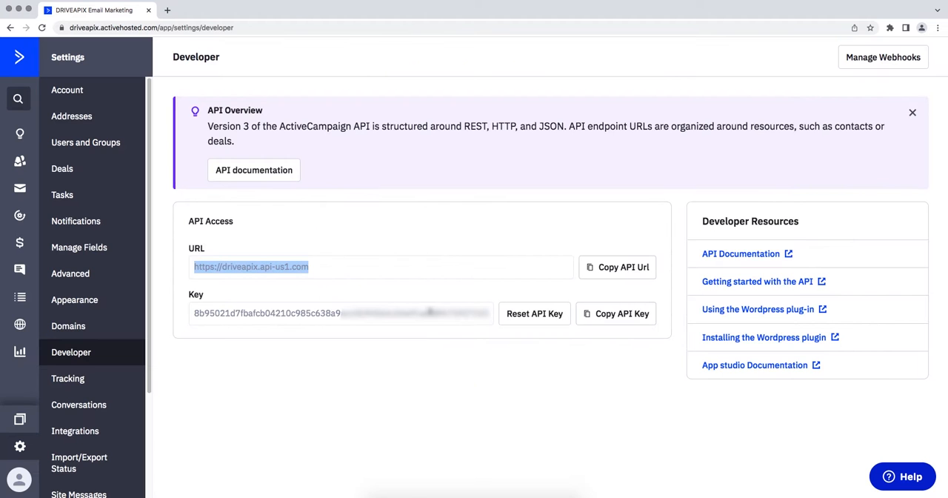
- Copy the API key from ActiveCampaign into the API Key field of ApiX-Drive's integration setup and save the account
left_click_drag(195, 315, 491, 322)
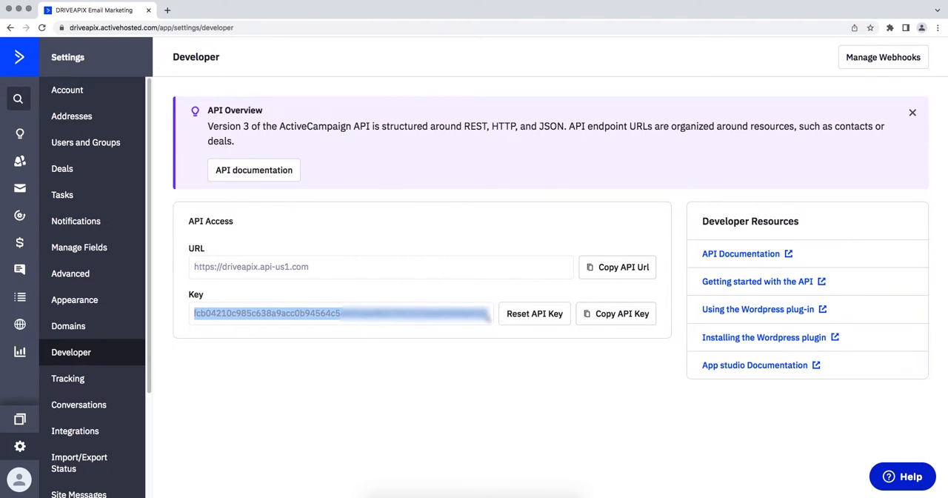
right_click(491, 323)
left_click(504, 335)
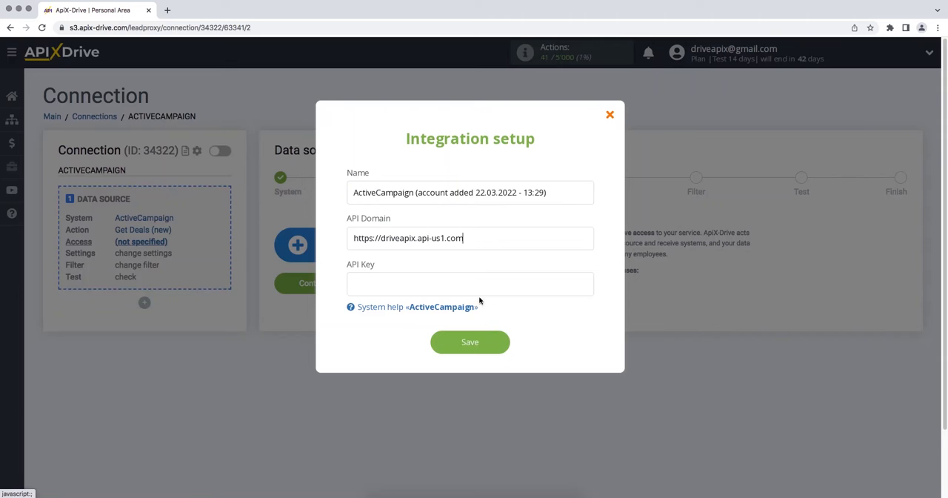
right_click(475, 291)
left_click(492, 351)
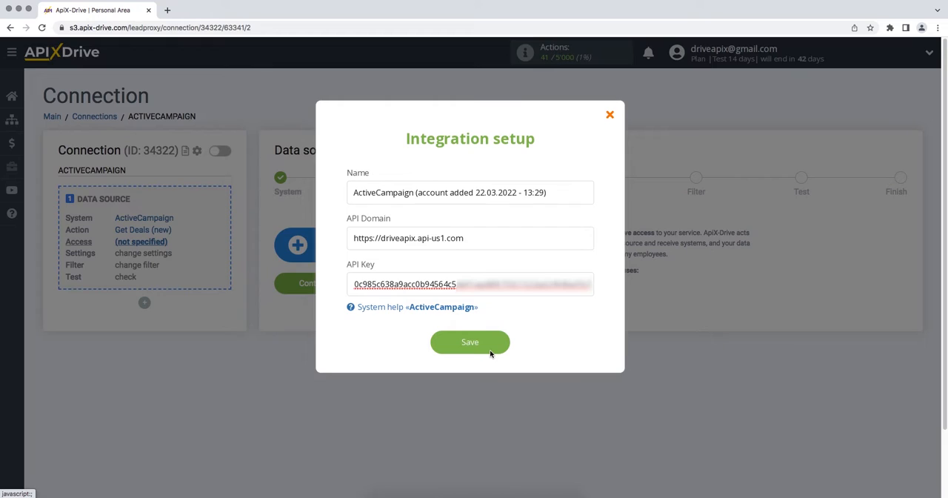
left_click(440, 344)
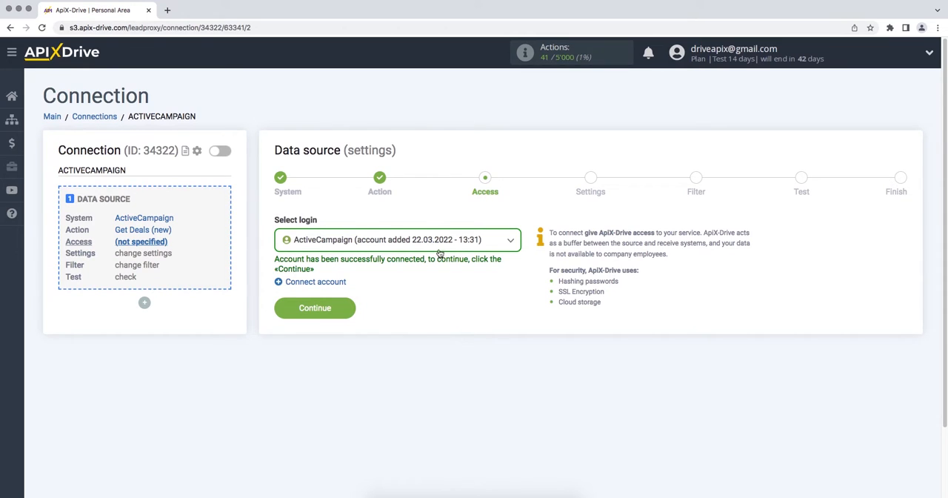
- Select the newly connected ActiveCampaign account as the data source login and continue
left_click(437, 246)
left_click(416, 315)
left_click(283, 313)
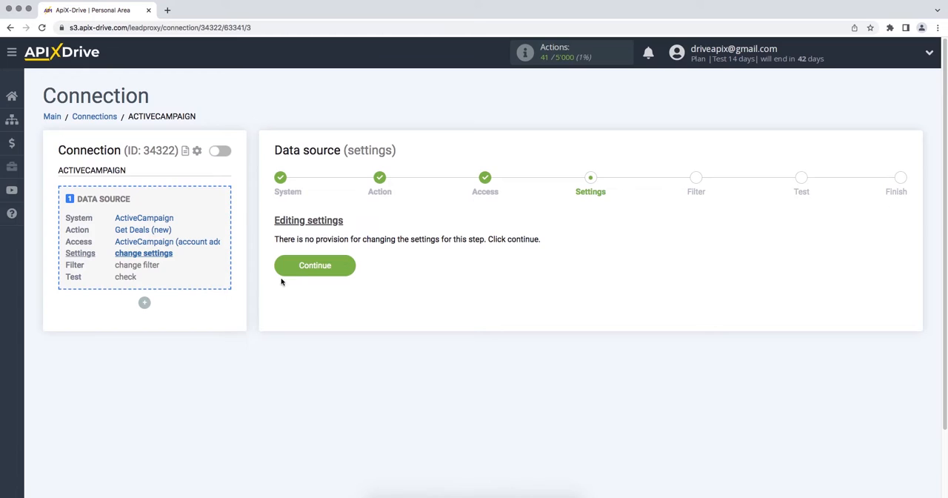
- Pass the source settings and filter stages without adding conditions, and accept the ActiveCampaign test data
left_click(279, 271)
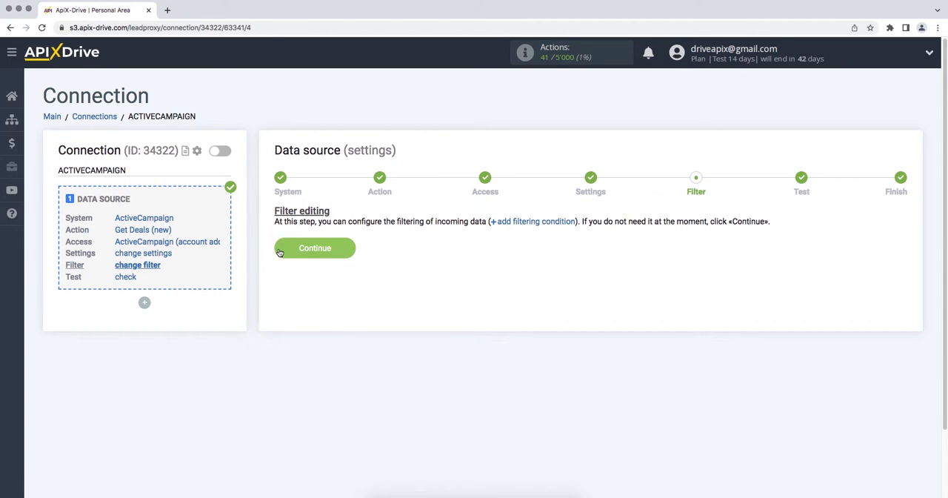
left_click(279, 252)
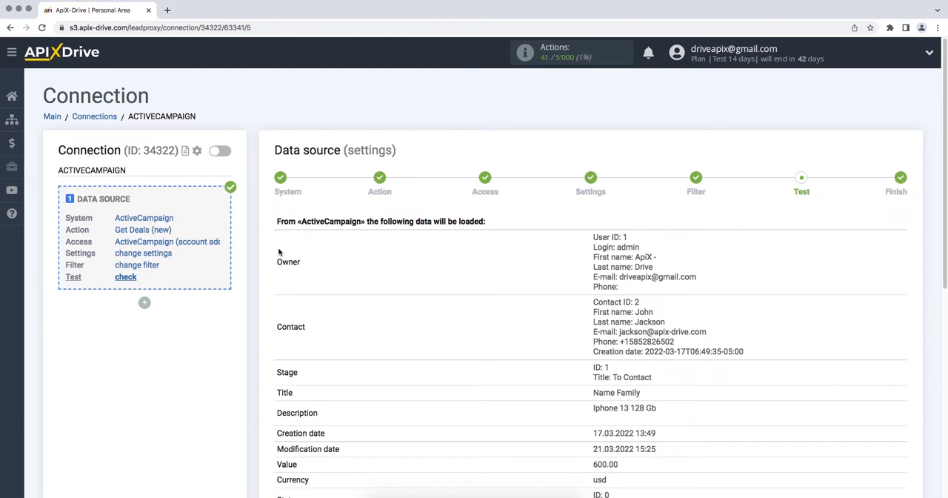
scroll(279, 253, "down", 4)
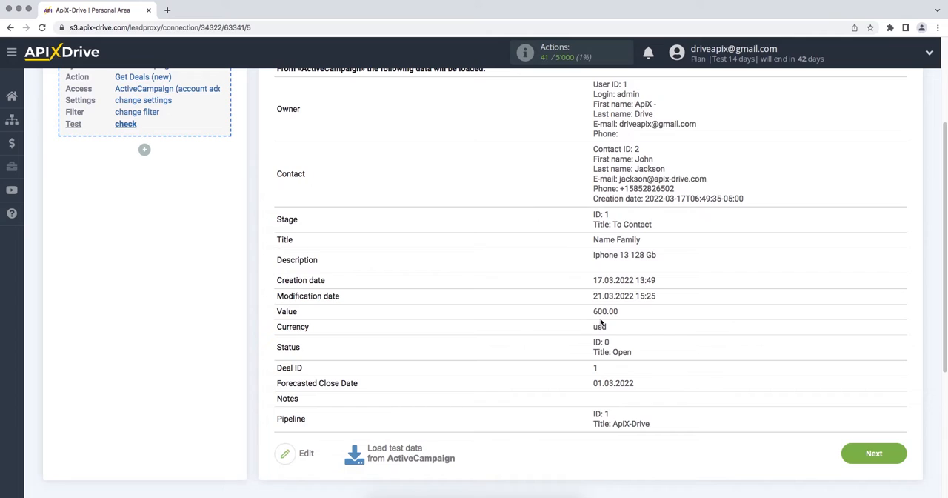
left_click(847, 456)
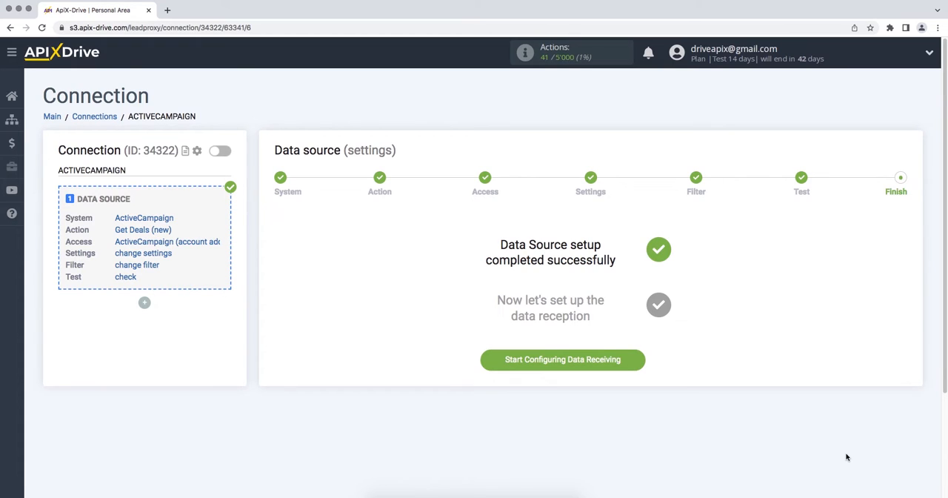
- Start configuring data receiving and set Copper as the data destination system
left_click(487, 363)
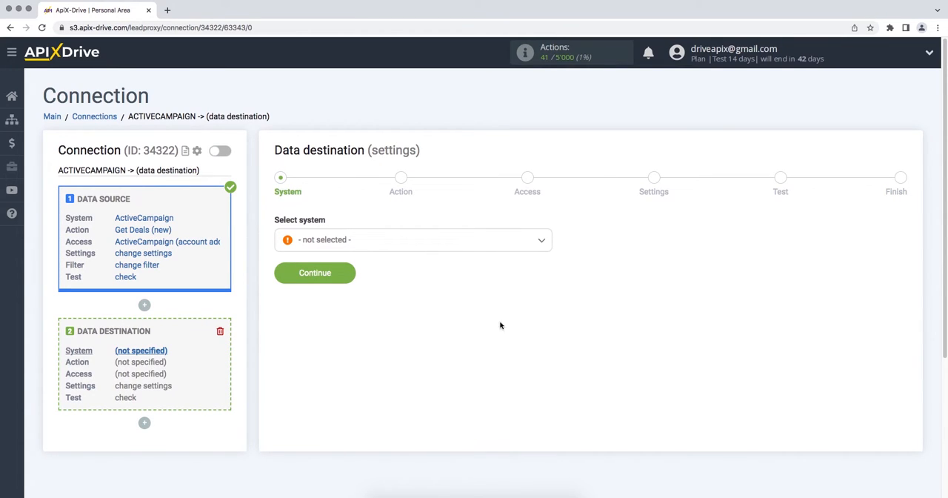
left_click(540, 242)
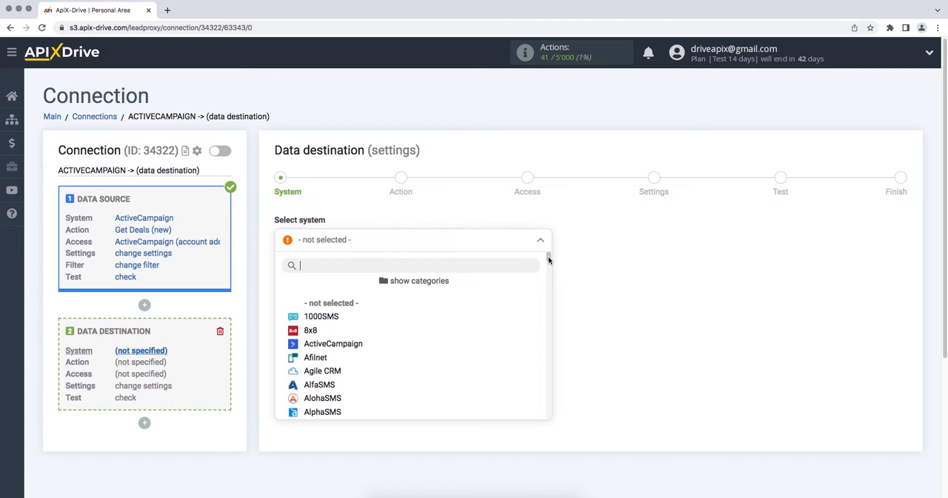
left_click_drag(549, 259, 551, 281)
left_click(317, 365)
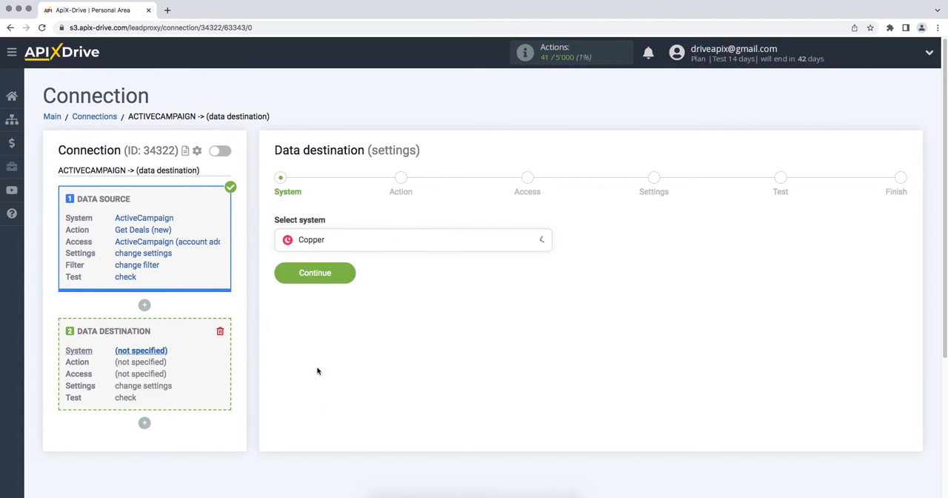
left_click(279, 277)
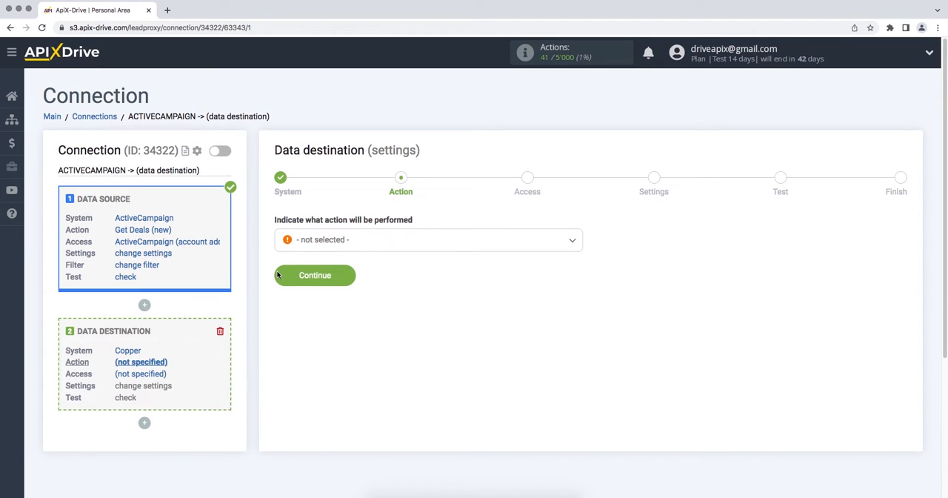
- Set the data destination action to Create Lead and continue to the access stage
left_click(311, 241)
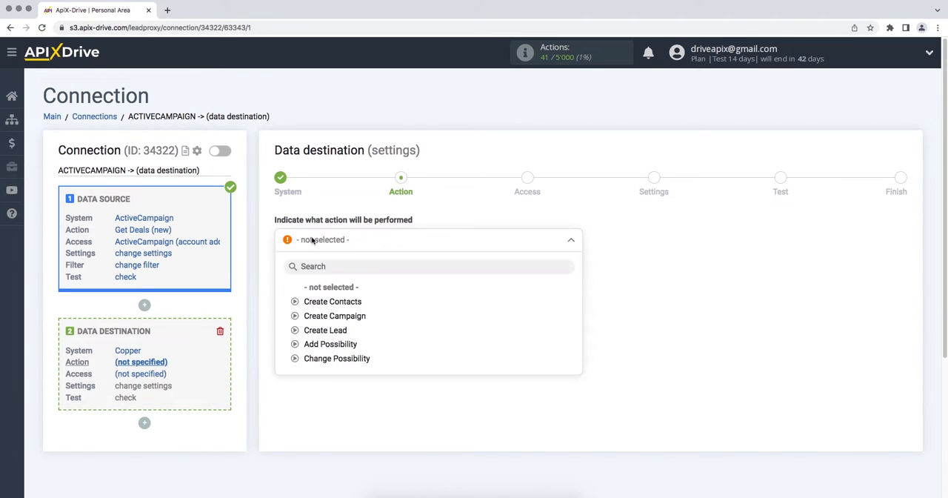
left_click(324, 332)
left_click(280, 279)
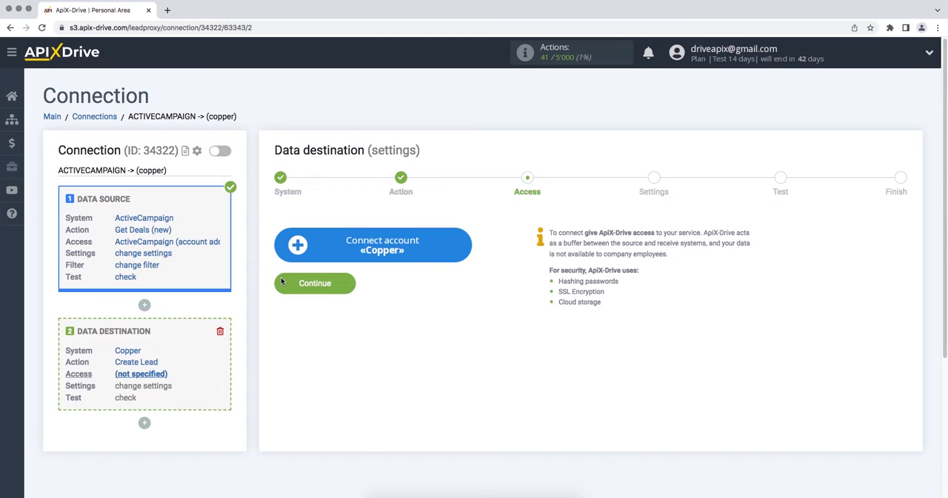
- Start connecting a Copper account and fill in the account's e-mail in the integration setup
left_click(289, 248)
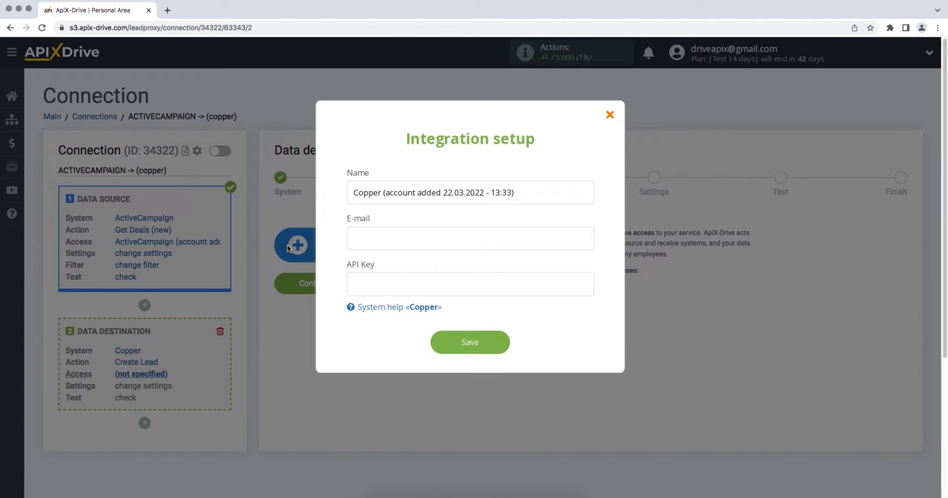
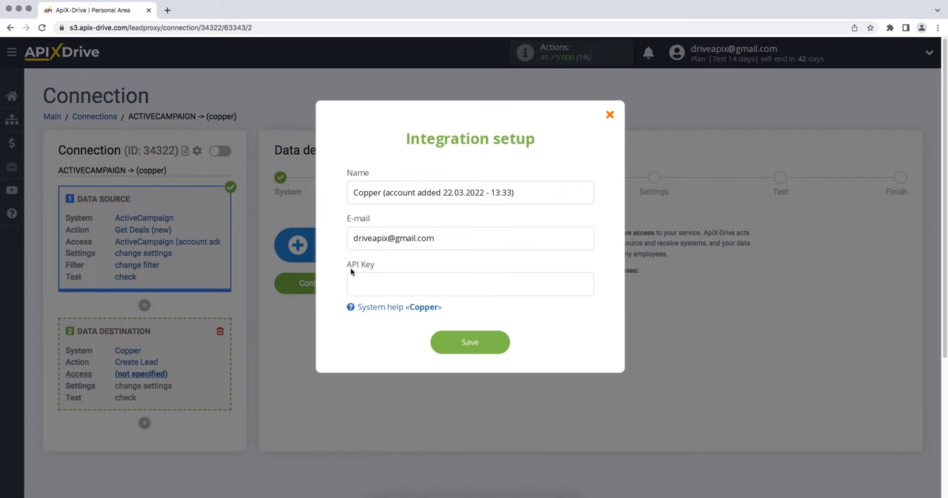
- Switch to Copper and open the API Keys page in its integration settings
key("super+grave")
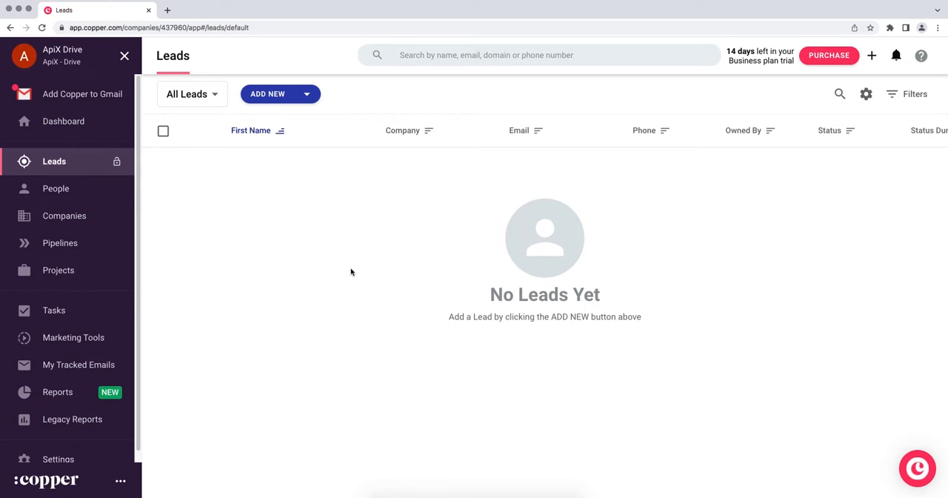
scroll(114, 378, "down", 1)
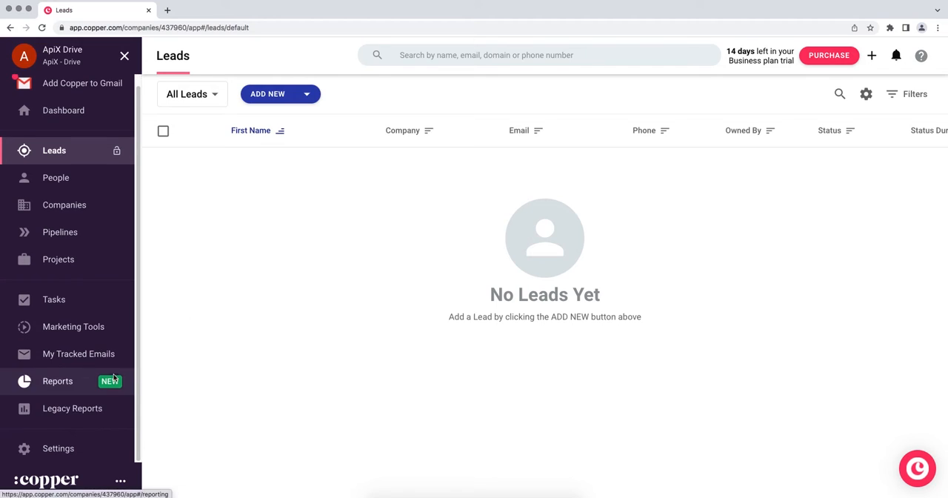
left_click(79, 455)
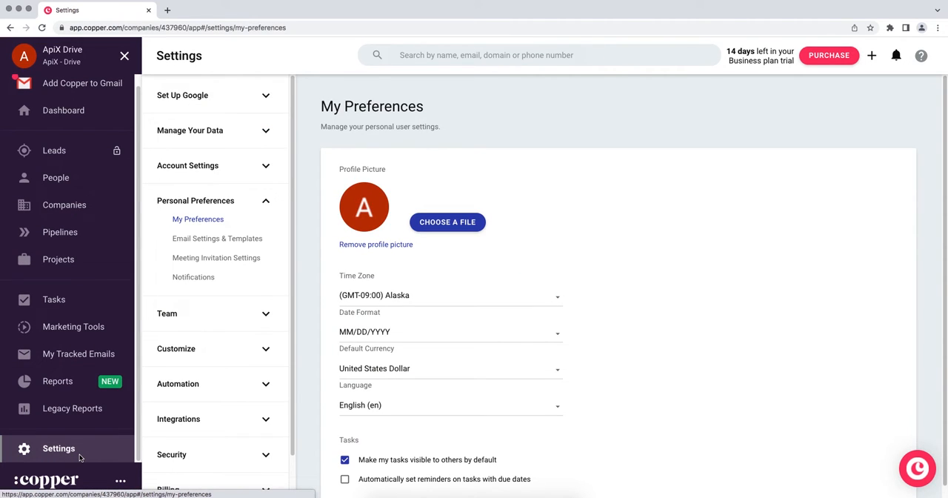
left_click(167, 425)
left_click(180, 457)
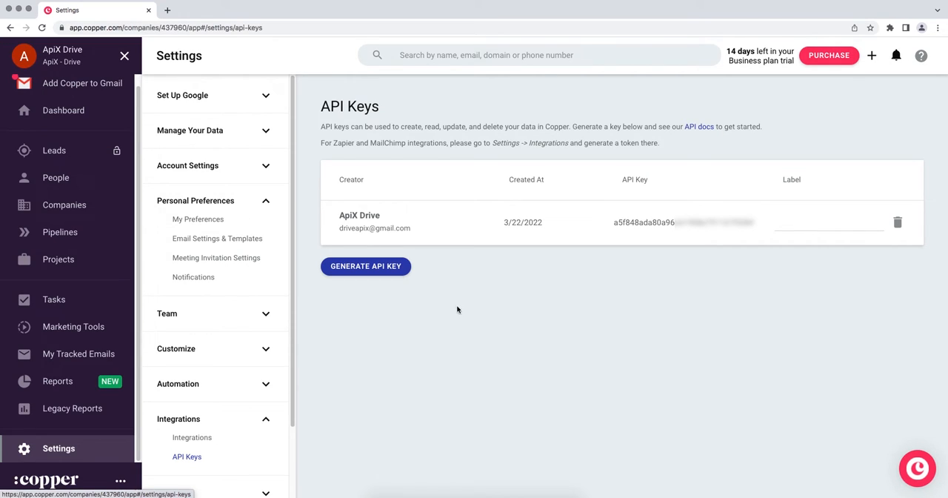
- Copy the API key from Copper, paste it into the API Key field of the ApiX-Drive integration setup and save the account
left_click_drag(613, 222, 757, 222)
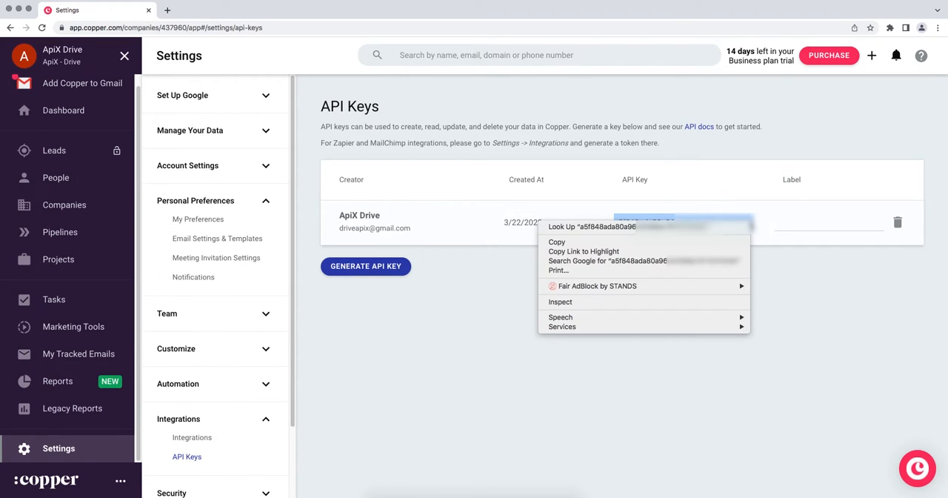
left_click(742, 242)
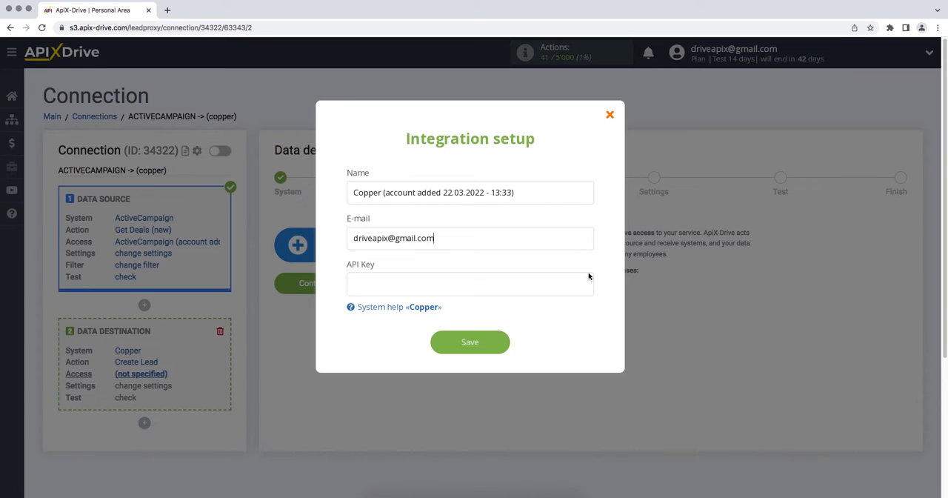
right_click(565, 282)
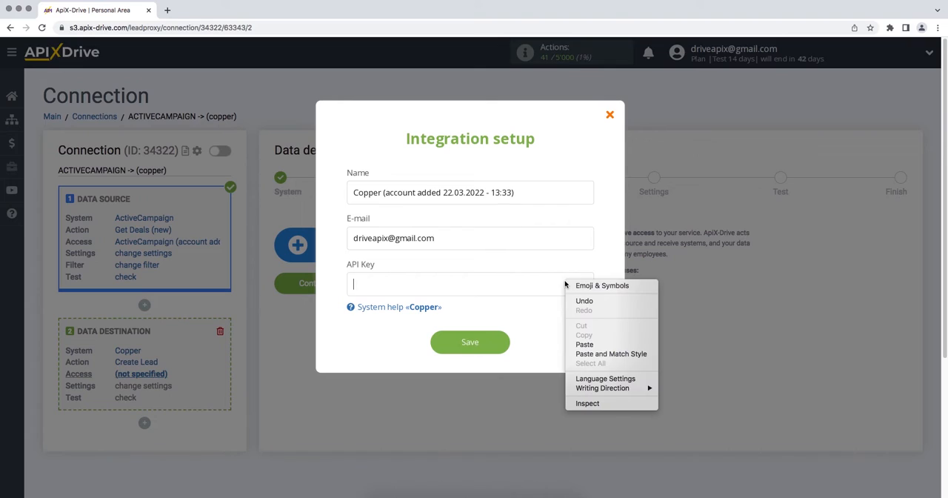
left_click(585, 345)
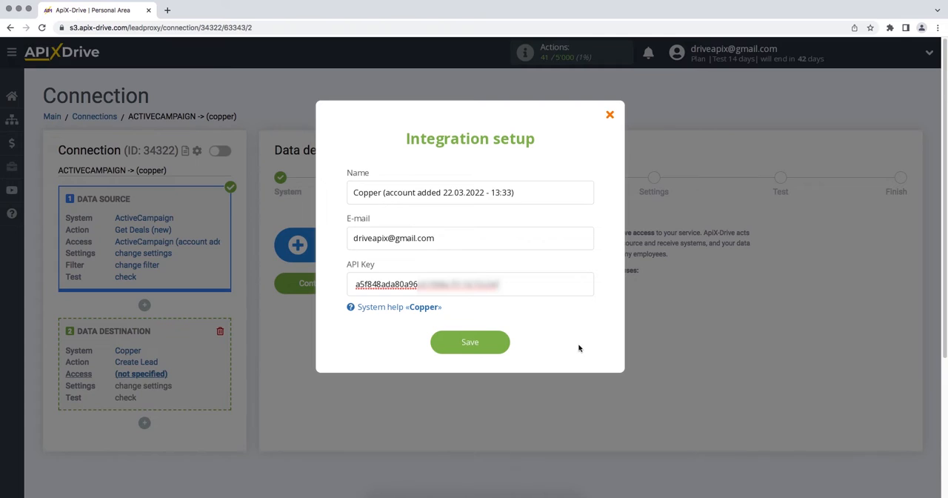
left_click(434, 346)
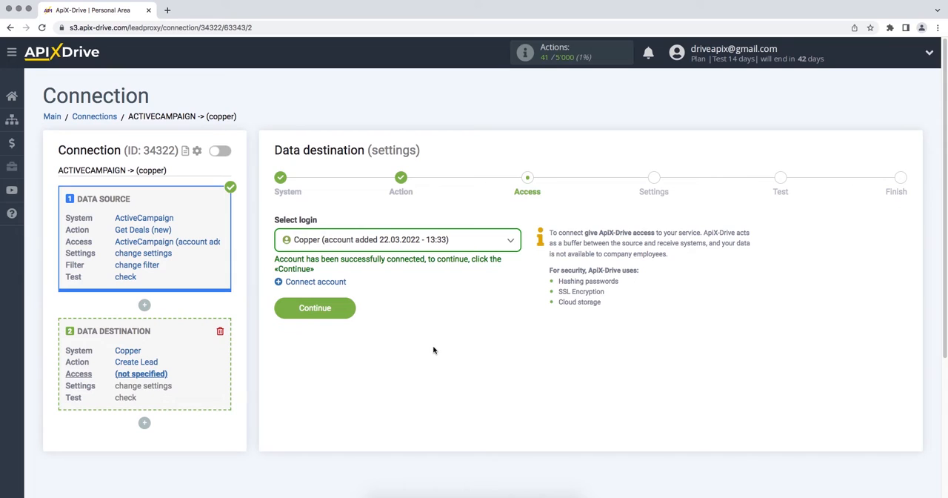
- Choose the newly connected Copper account as the data destination login and continue to the settings stage
left_click(430, 245)
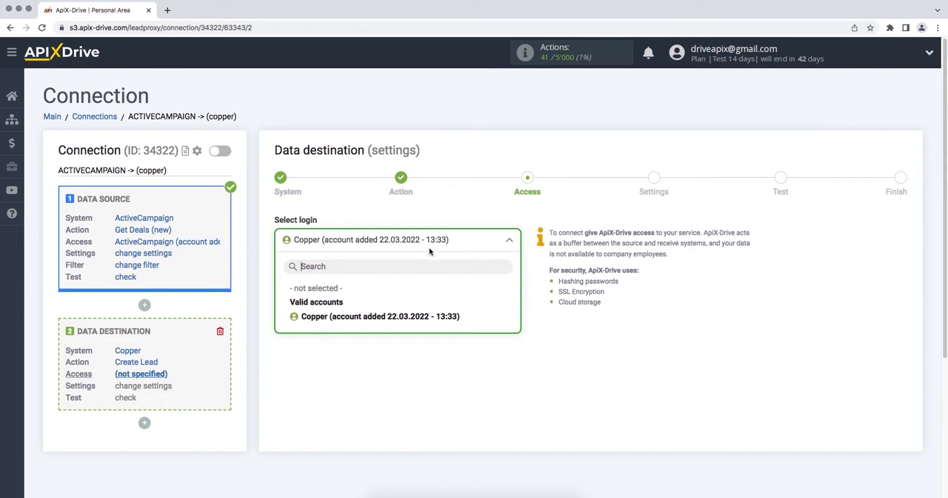
left_click(414, 322)
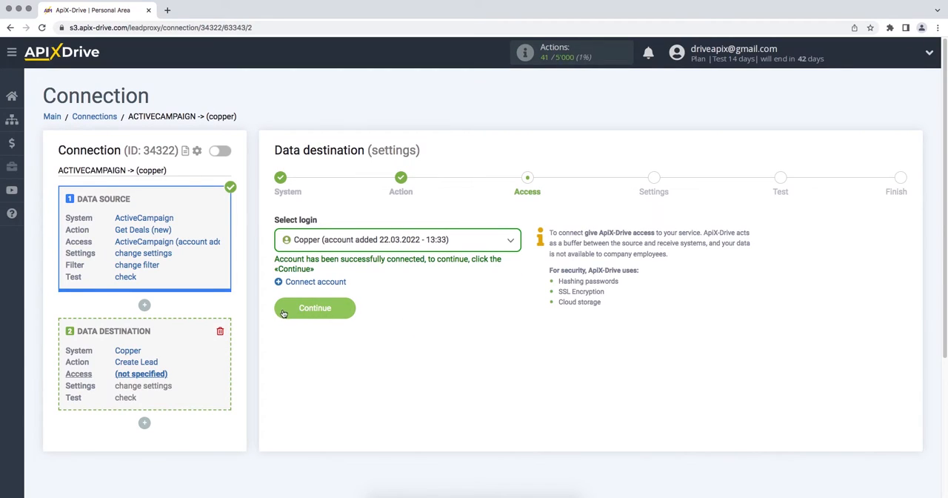
left_click(284, 312)
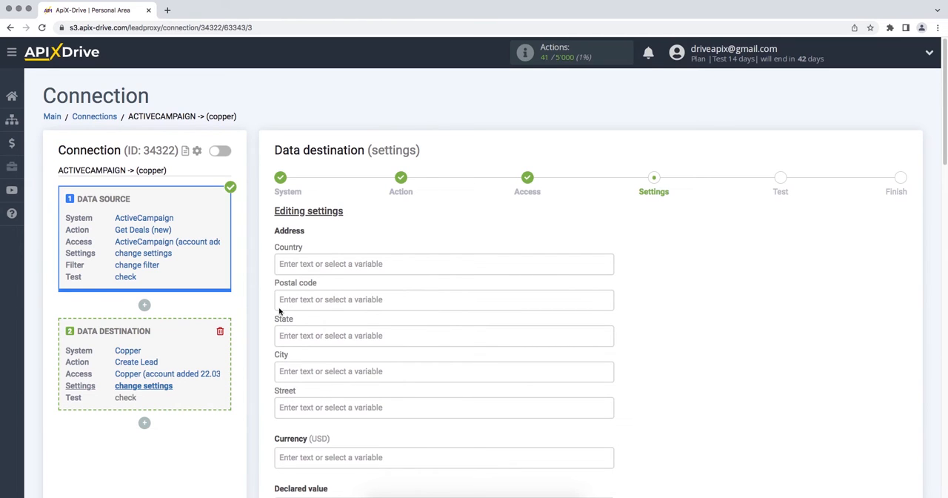
- Insert the ActiveCampaign deal Description variable into the lead's Details field
scroll(279, 311, "down", 5)
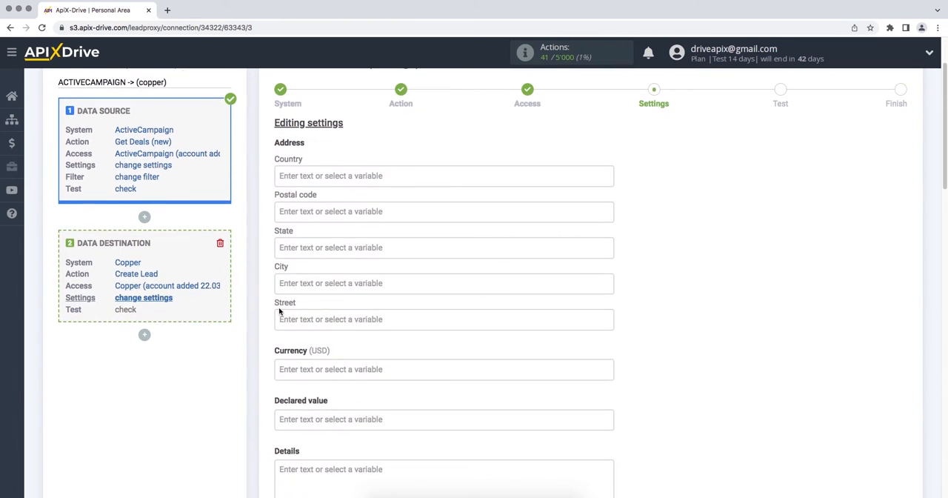
scroll(278, 311, "down", 2)
left_click(278, 313)
scroll(294, 318, "down", 5)
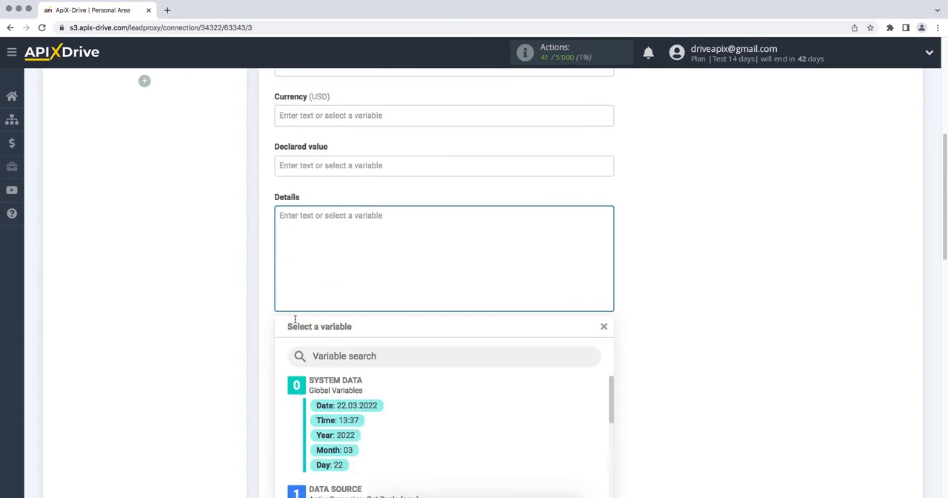
left_click_drag(609, 317, 608, 338)
scroll(476, 385, "down", 2)
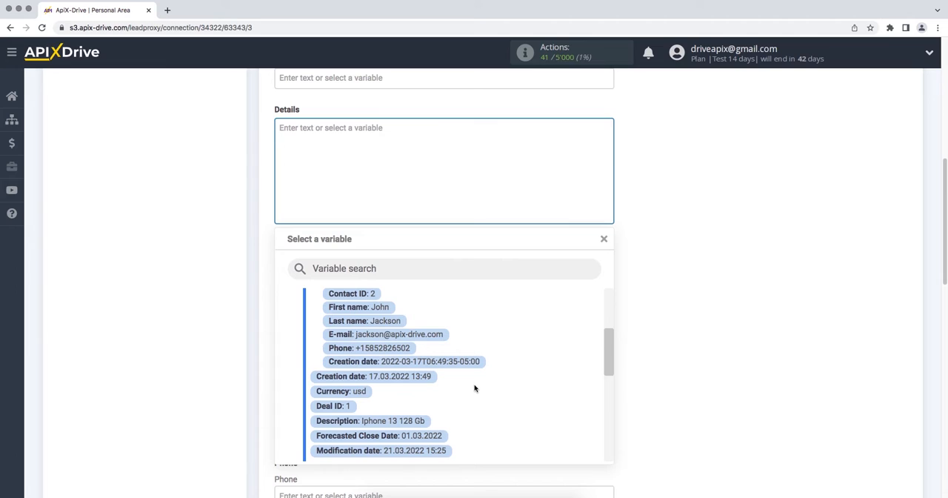
left_click(393, 420)
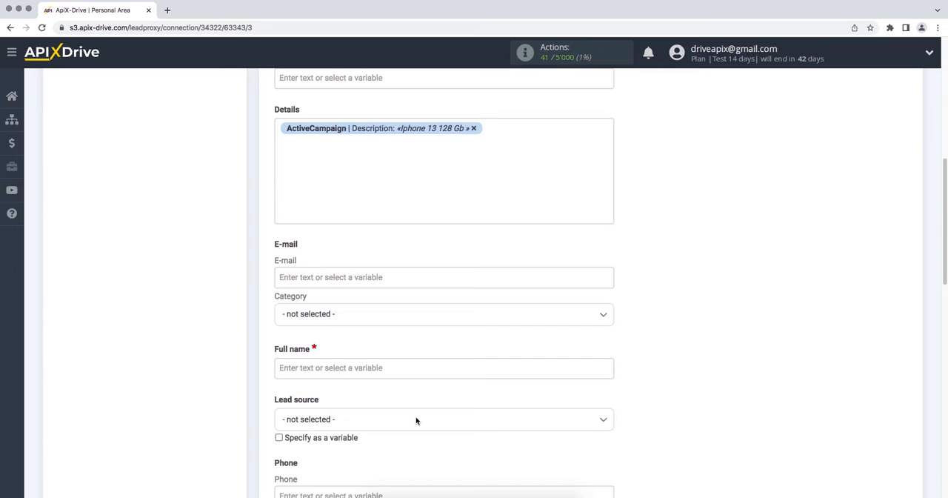
- Label the description "Product" in Details and add a second line "Date/Time" with the deal's Creation date variable
left_click(283, 131)
type("Product")
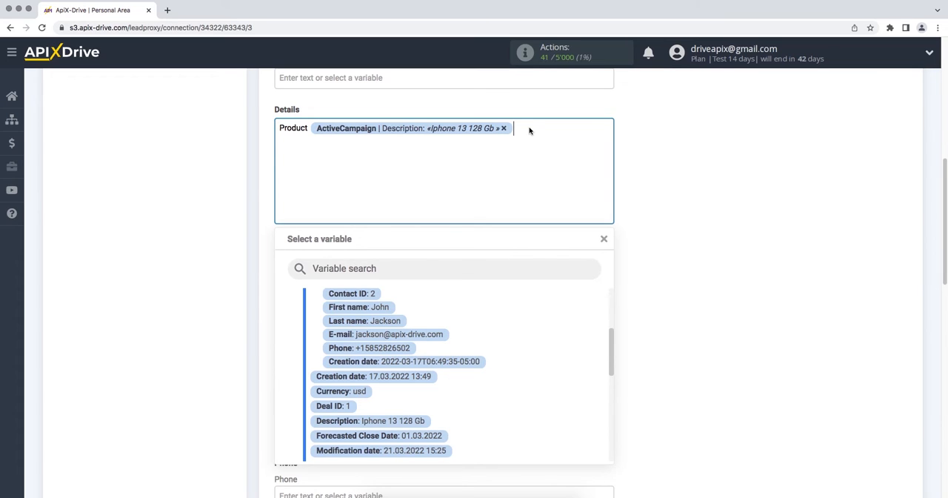
key("Return")
type("Date/Time")
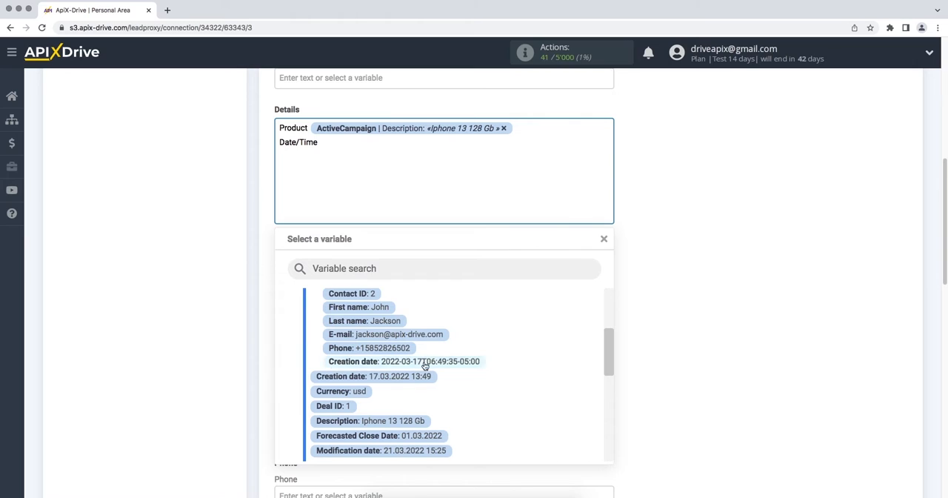
left_click(422, 375)
- Map the lead's E-mail field to the ActiveCampaign contact E-mail variable and set its category to Personal
left_click(400, 279)
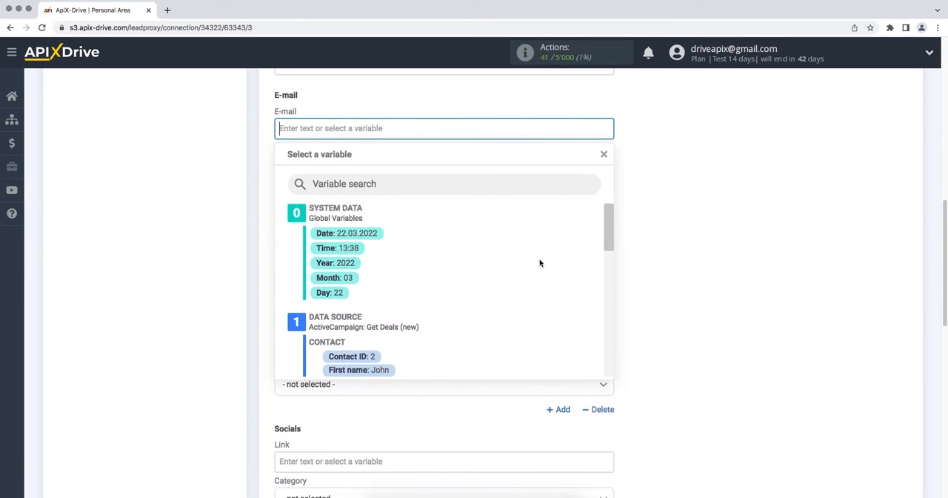
left_click_drag(609, 229, 612, 251)
left_click(437, 304)
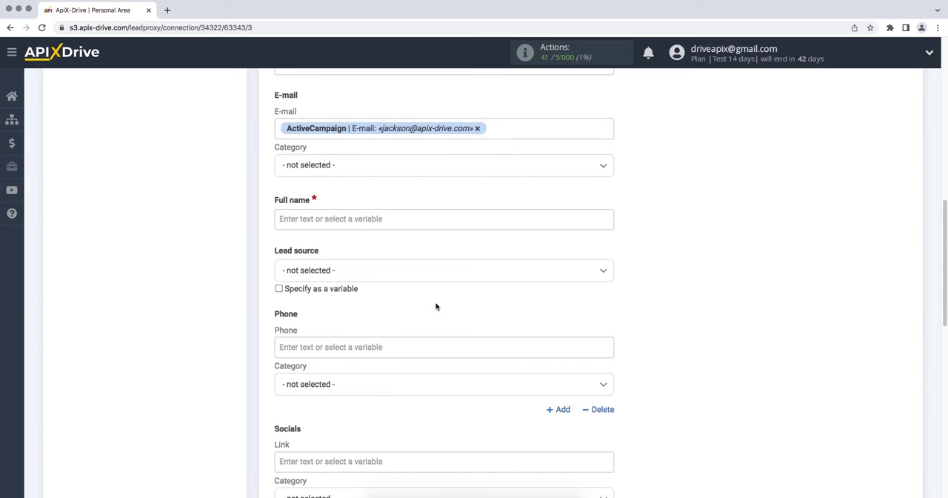
left_click(433, 165)
left_click(343, 220)
- Fill the Full name field with the ActiveCampaign contact's First name and Last name variables
left_click(343, 220)
left_click(360, 370)
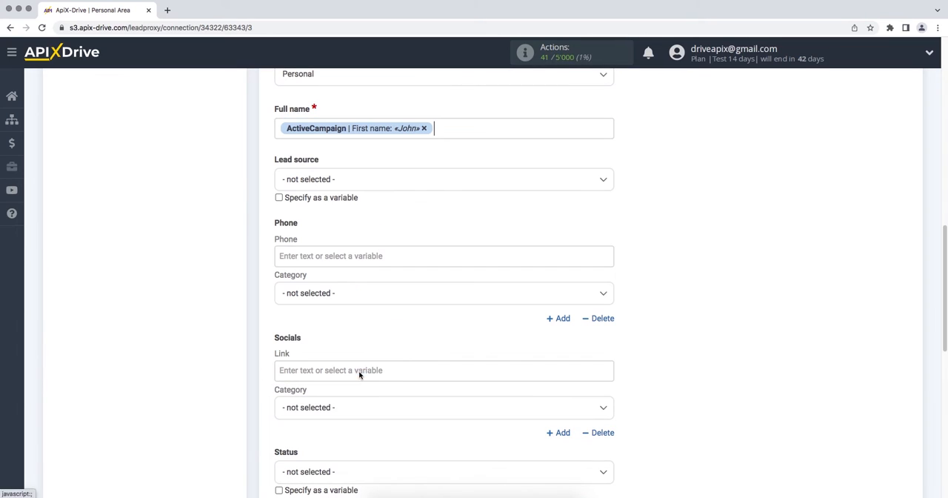
left_click(463, 124)
scroll(445, 311, "down", 3)
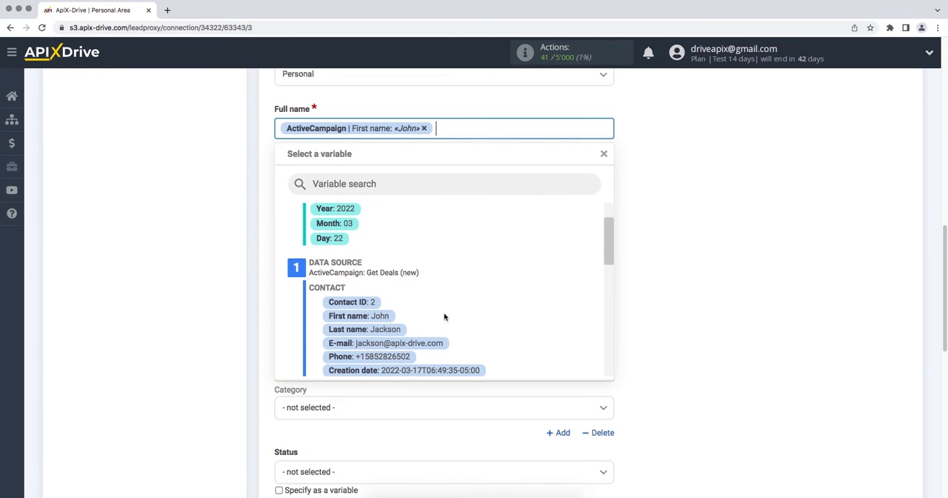
left_click(394, 329)
- Map the Phone field to the ActiveCampaign contact Phone variable with category Mobile, and set the lead status to New
left_click(383, 257)
left_click_drag(613, 233, 611, 254)
left_click(386, 319)
left_click(374, 170)
left_click(303, 220)
left_click(327, 344)
left_click(298, 407)
- Enter "New lead from ActiveCampaing" as the lead title and continue to the test stage
scroll(303, 411, "down", 2)
left_click(304, 394)
type("New lead from Active")
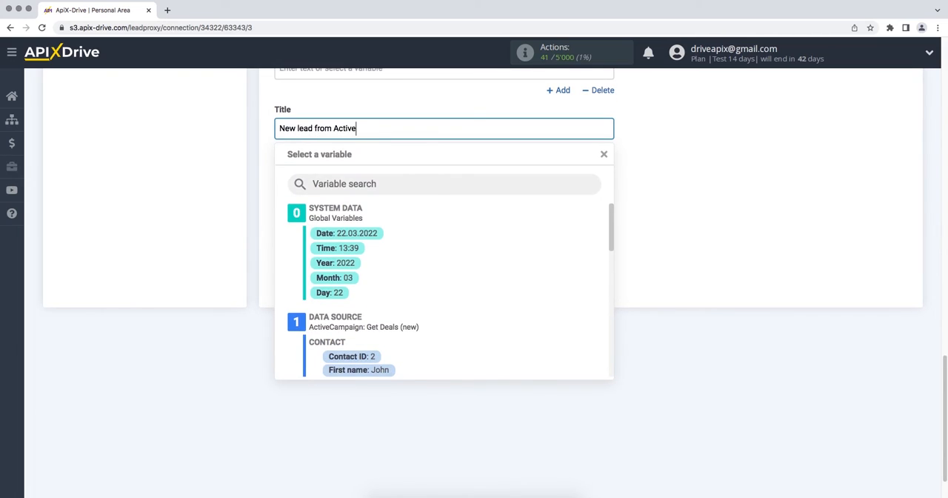
type("Campaing")
left_click(633, 441)
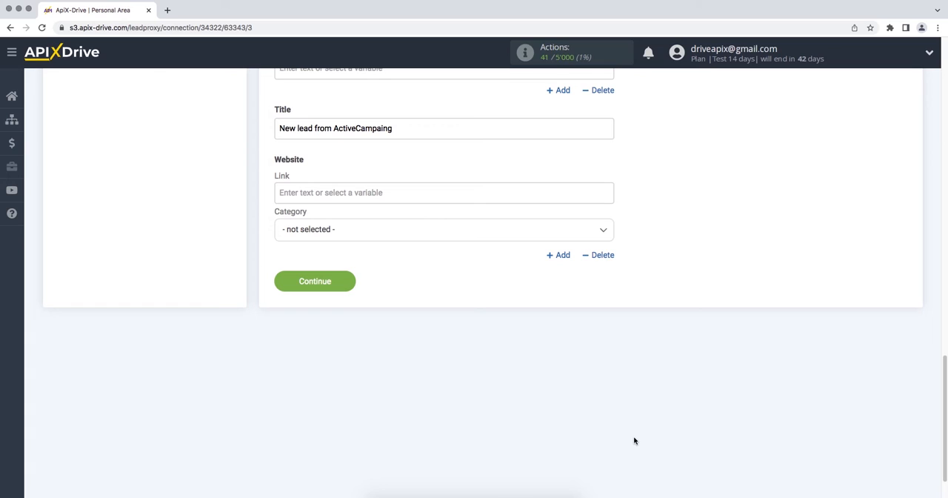
left_click(282, 290)
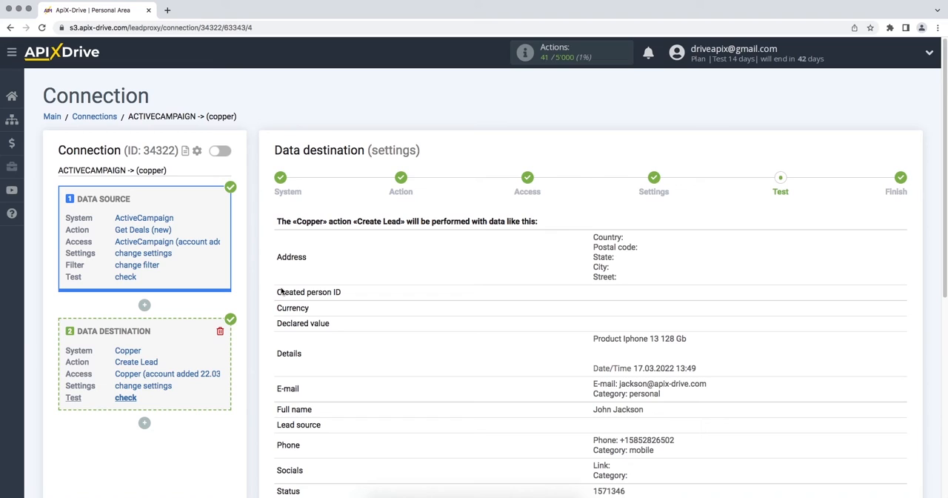
- Send the test data to Copper and open the created lead's full page in Copper's Leads list
scroll(281, 292, "down", 5)
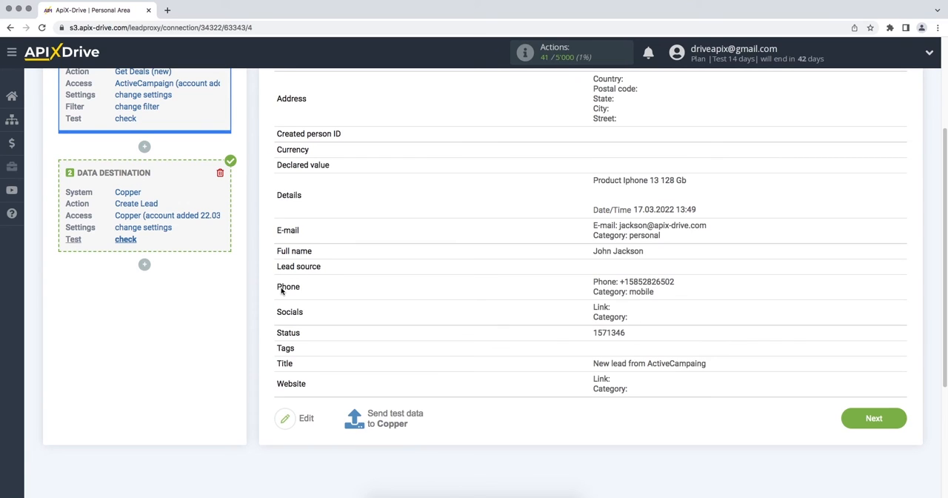
left_click(388, 419)
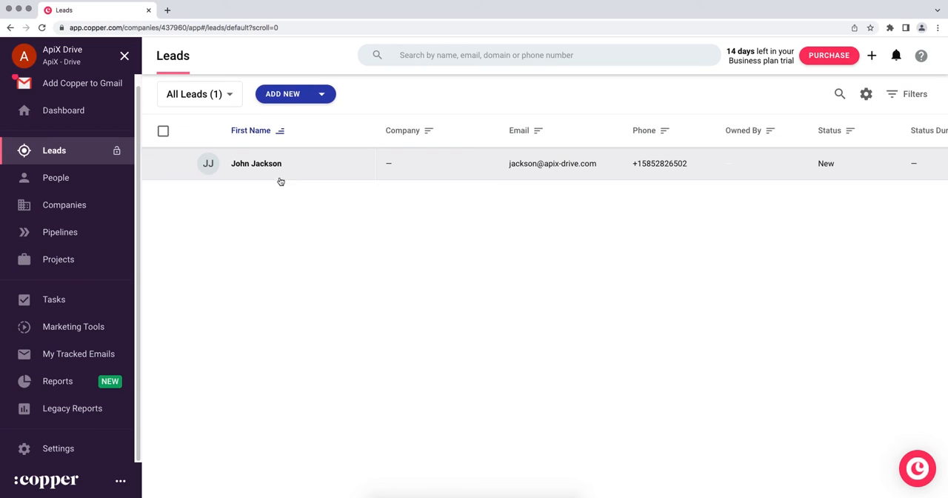
left_click(283, 164)
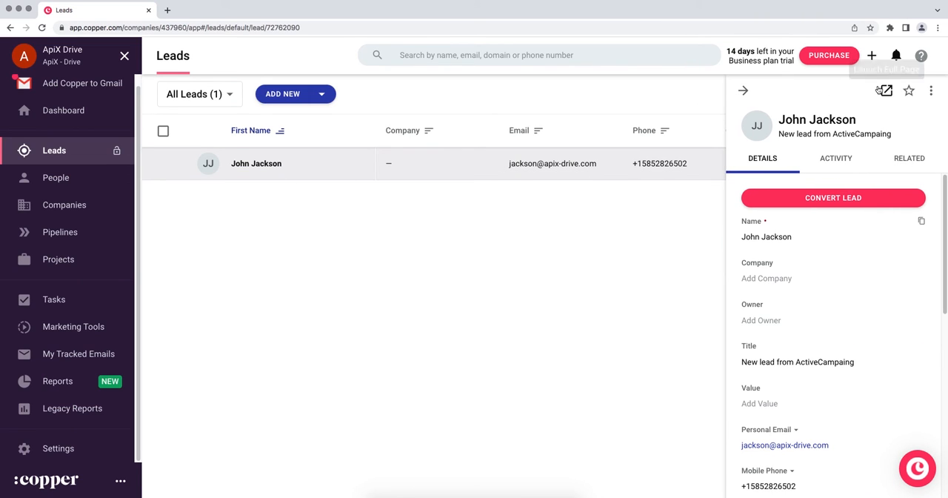
left_click(883, 90)
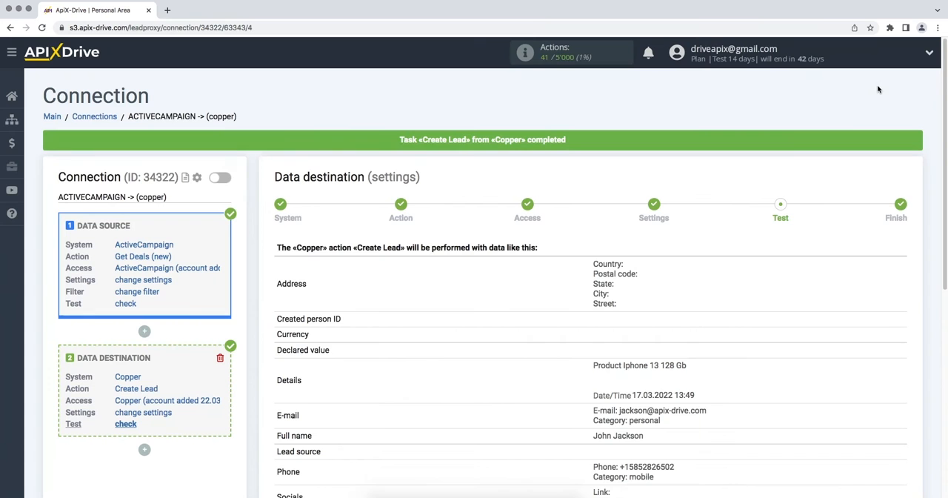
- Return to ApiX-Drive, complete the data destination test stage and enable auto-update for the connection
scroll(877, 85, "down", 5)
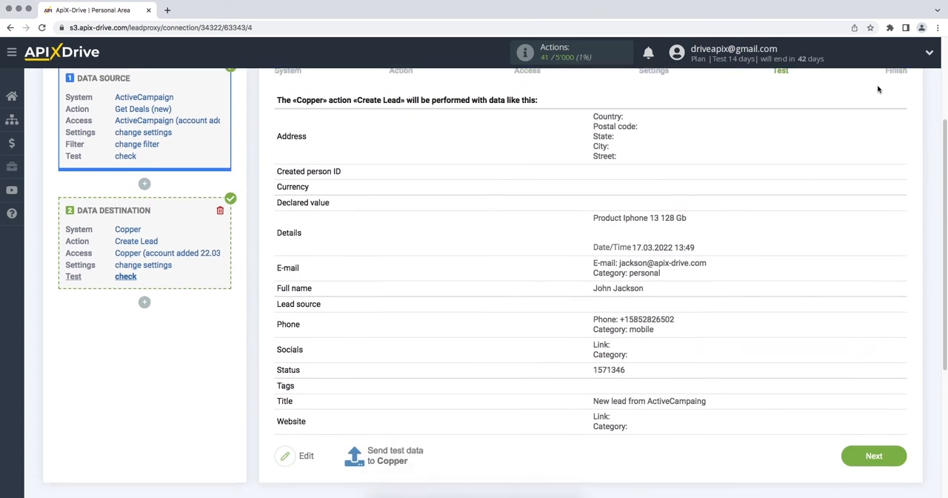
left_click(851, 381)
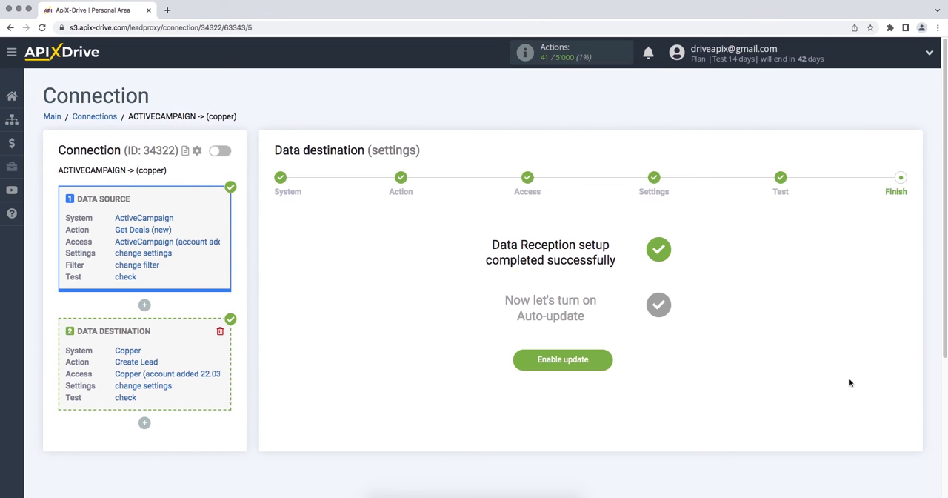
left_click(521, 362)
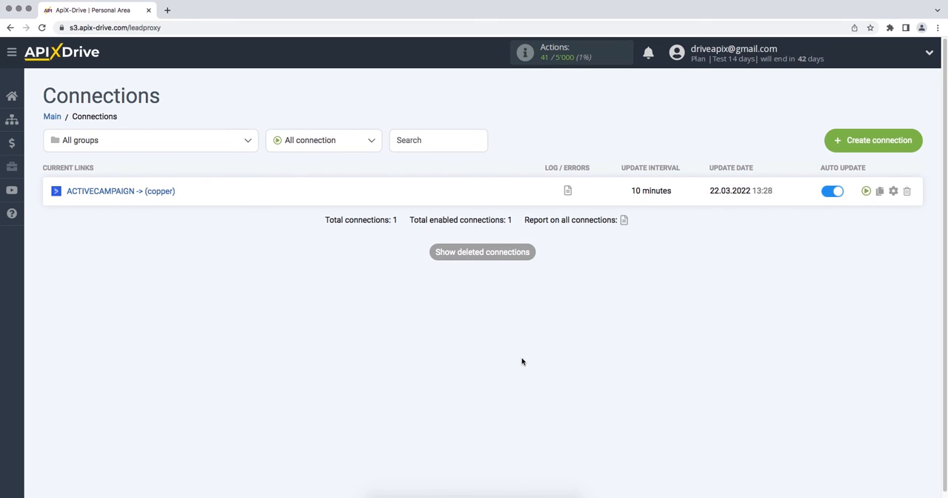
- Set the update interval of the ACTIVECAMPAIGN -> (copper) connection to 5 minutes and save the connection setup
left_click(894, 191)
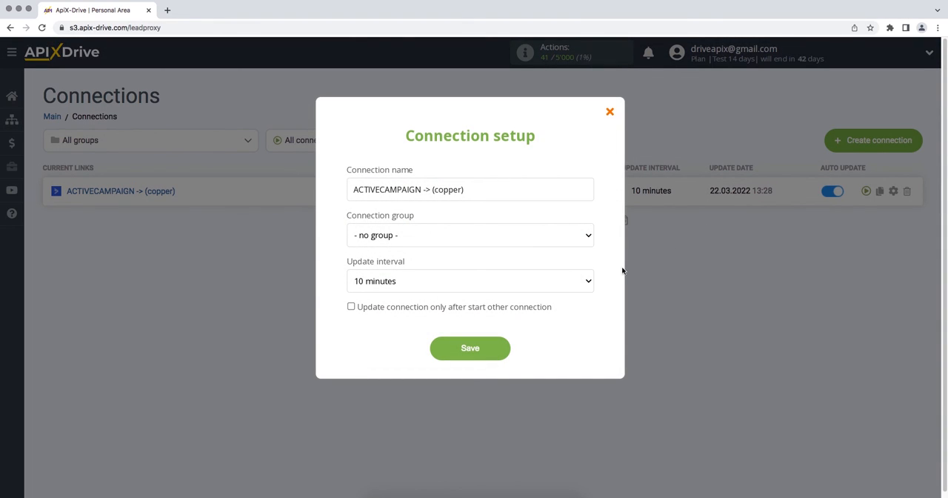
left_click(587, 283)
left_click(575, 270)
left_click(434, 354)
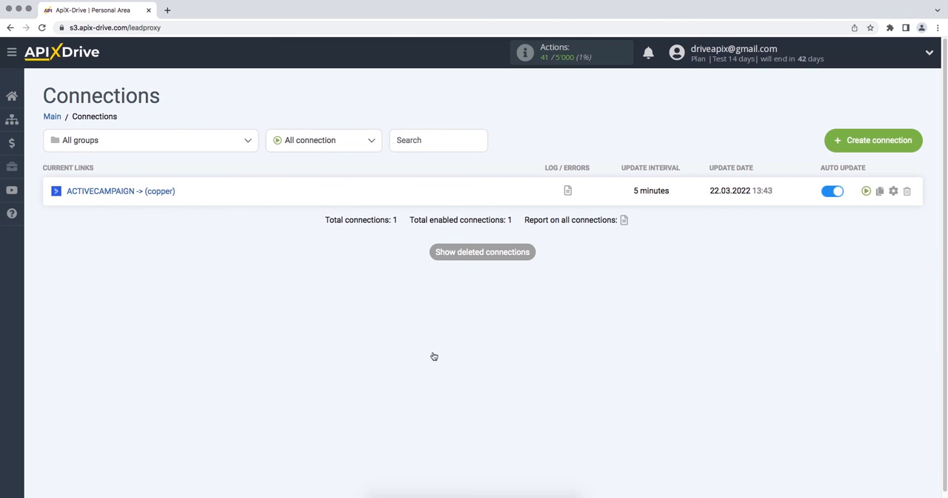